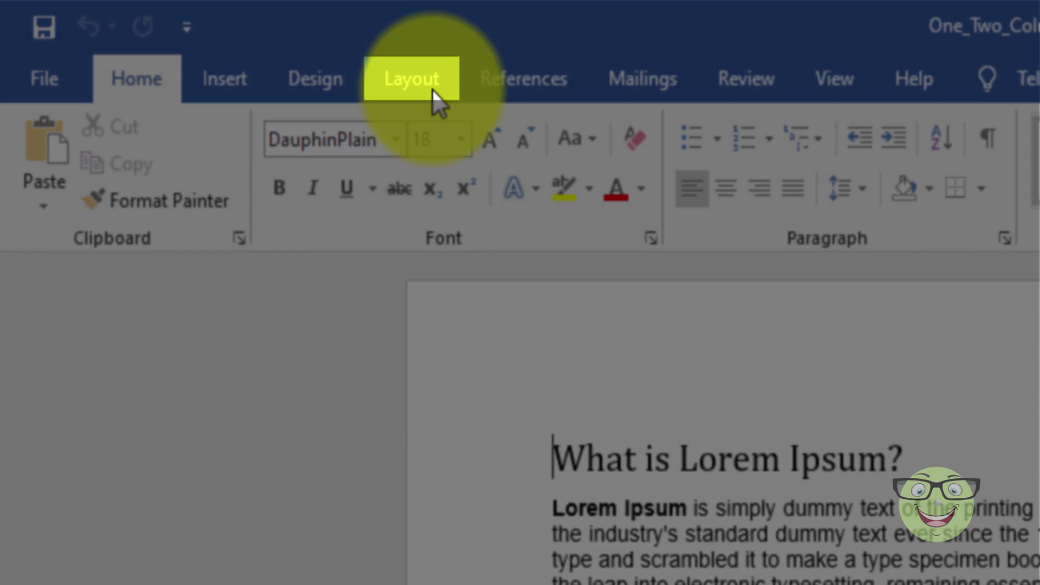
- Apply the Two-column preset to the whole Lorem Ipsum article and scroll through to check it
click(432, 89)
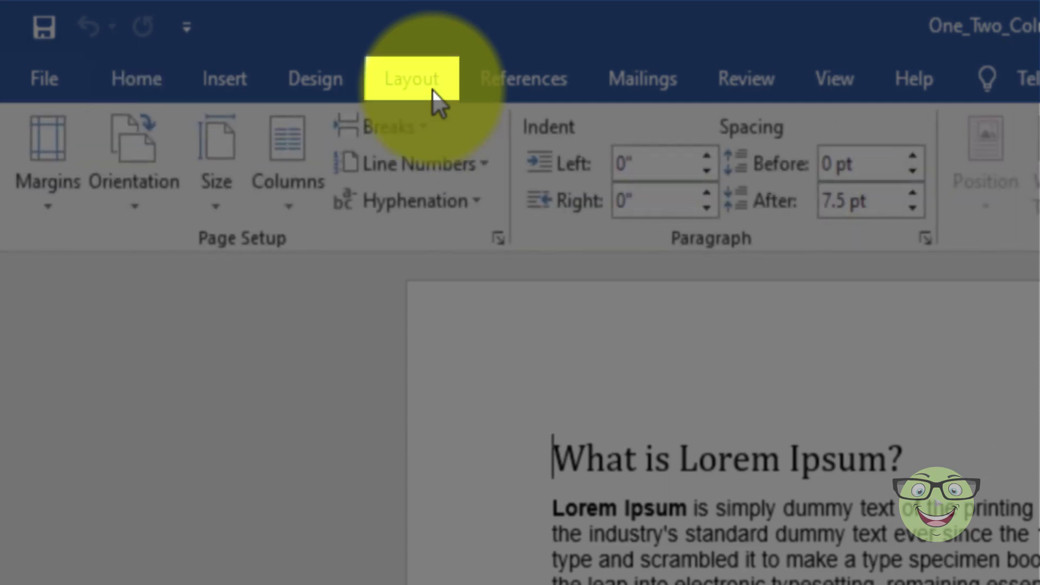
click(304, 208)
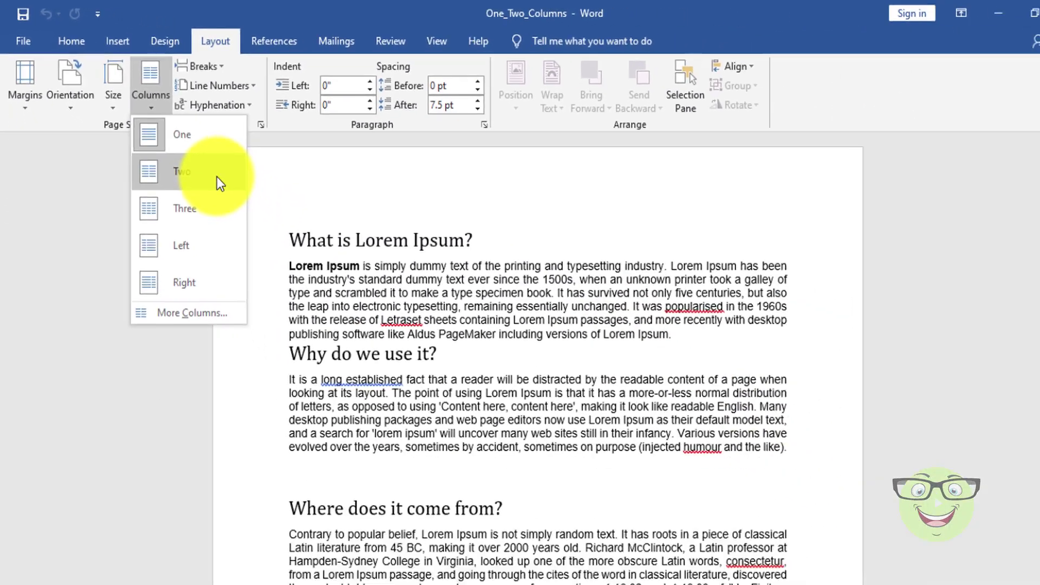
click(380, 309)
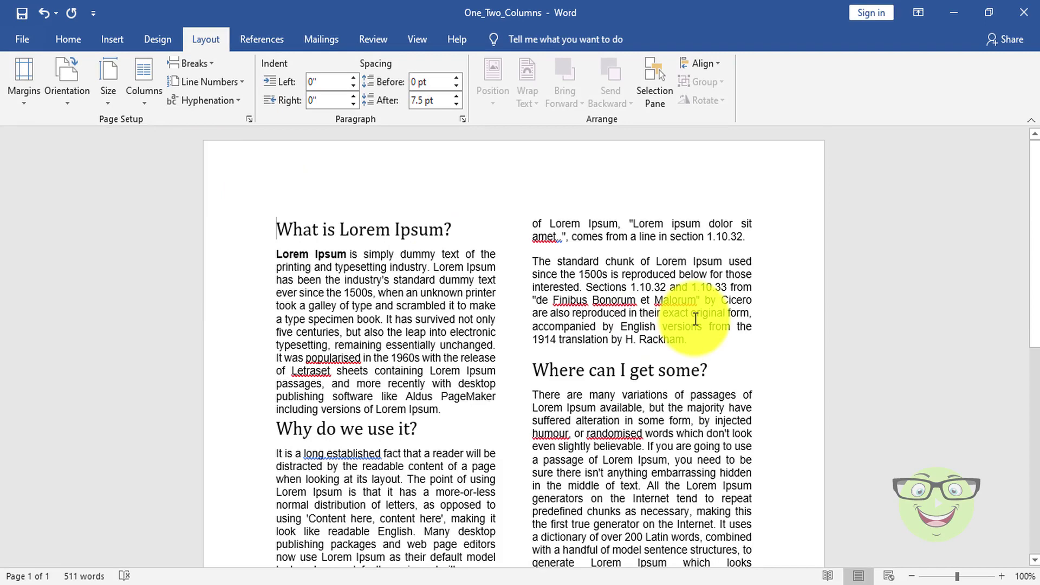
scroll(695, 319, down, 6)
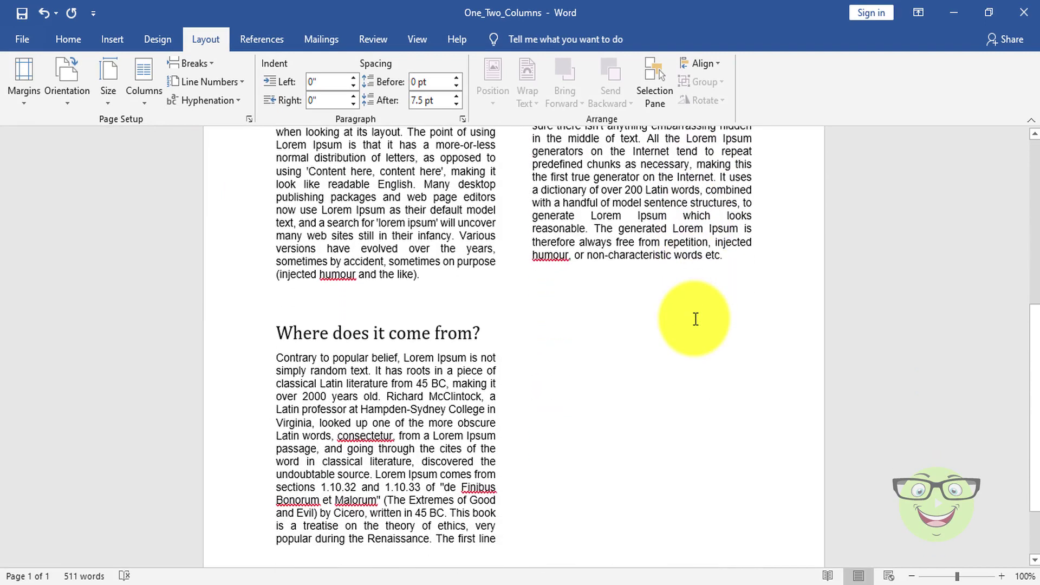
scroll(696, 319, down, 2)
scroll(696, 319, up, 8)
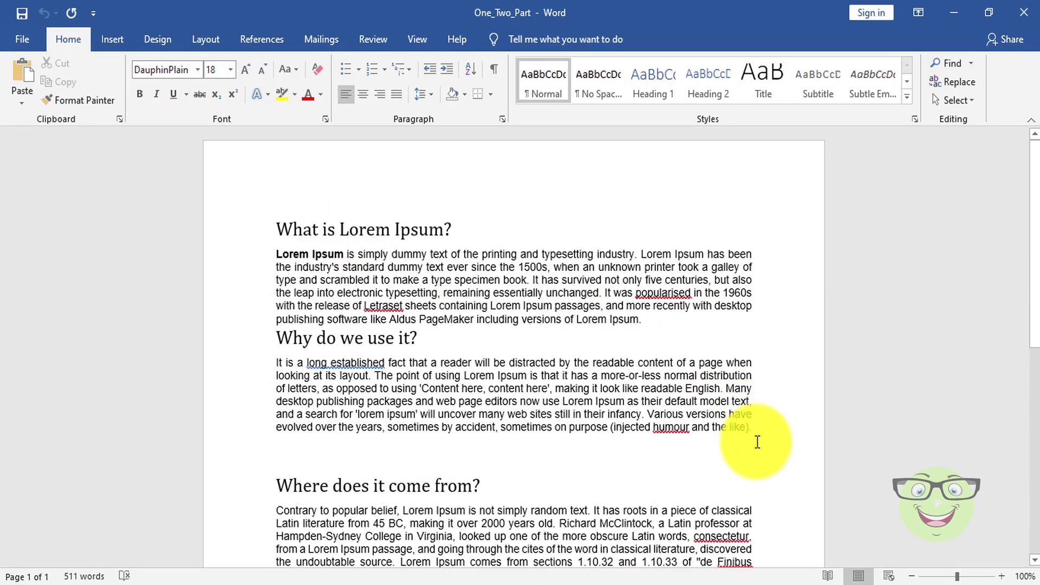
- Select from 'Where does it come from?' to the end and set it in two columns
scroll(753, 440, down, 3)
scroll(757, 441, down, 3)
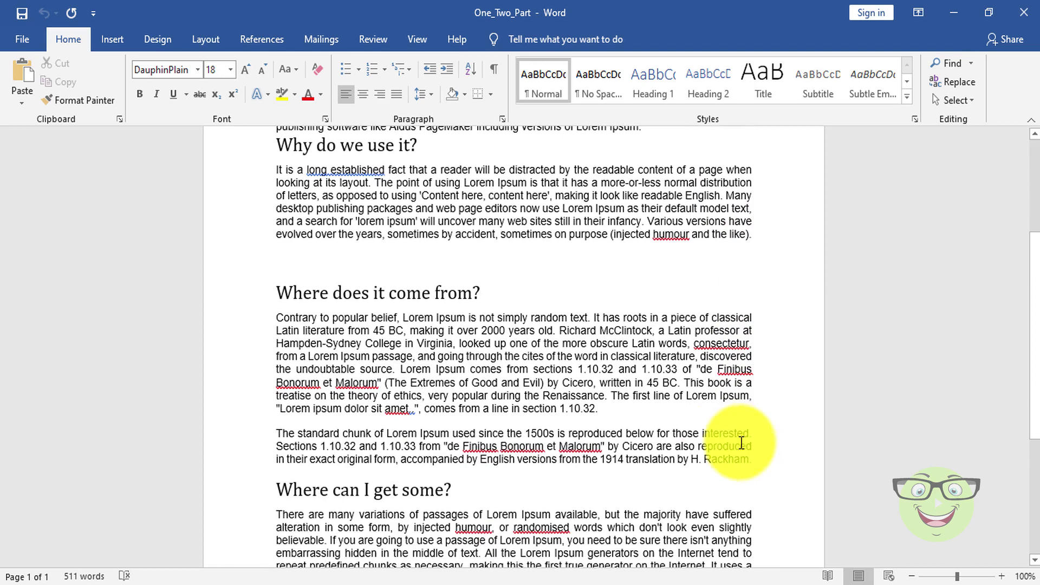
scroll(596, 411, down, 1)
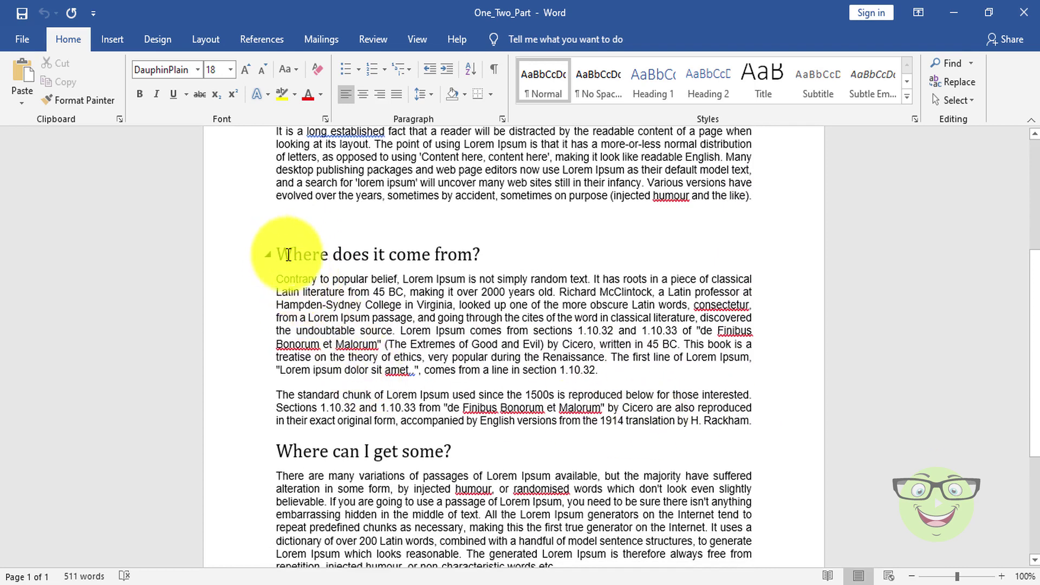
drag(274, 253, 592, 478)
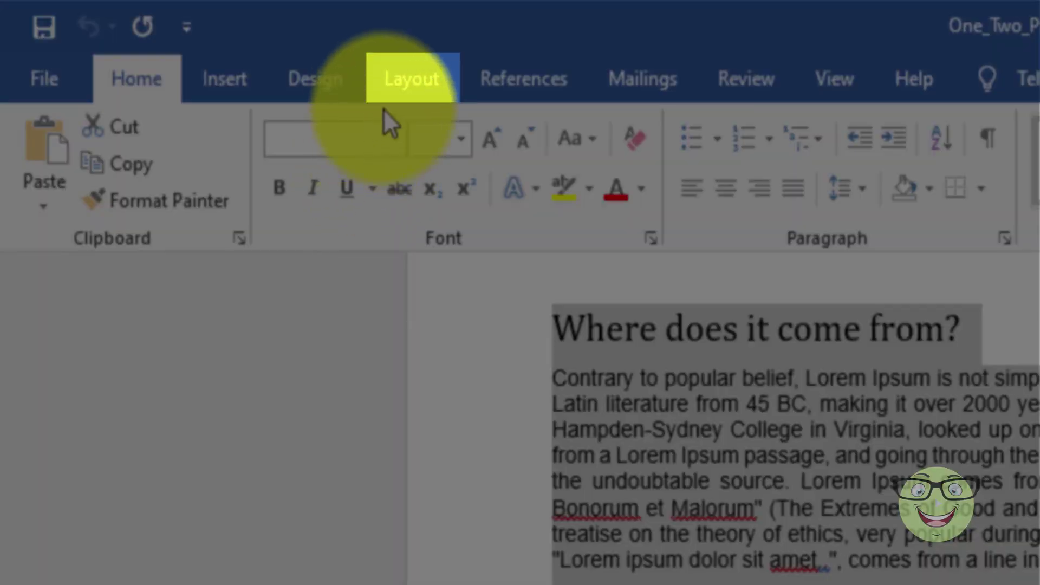
click(435, 90)
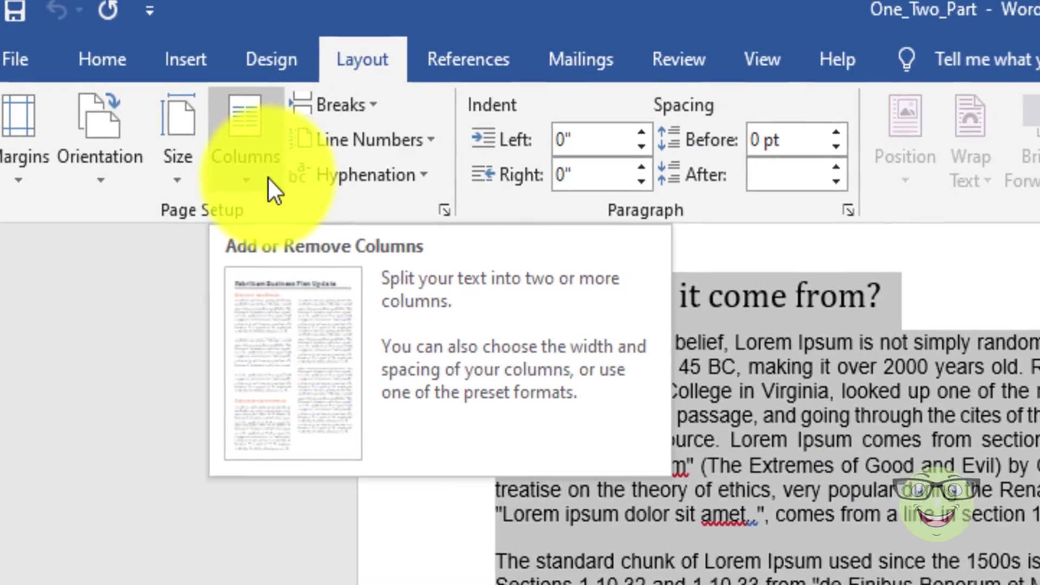
click(312, 203)
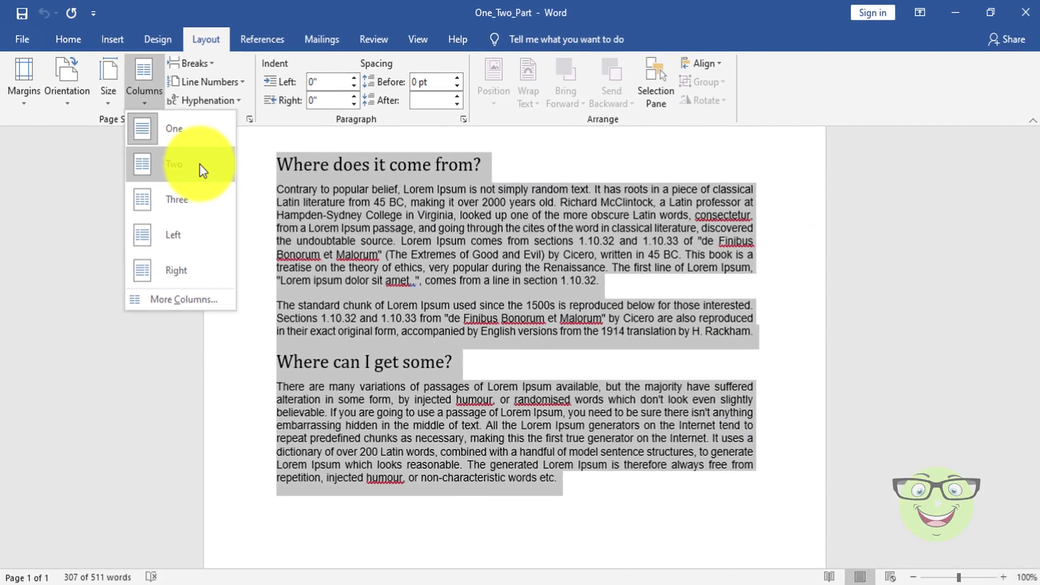
click(327, 281)
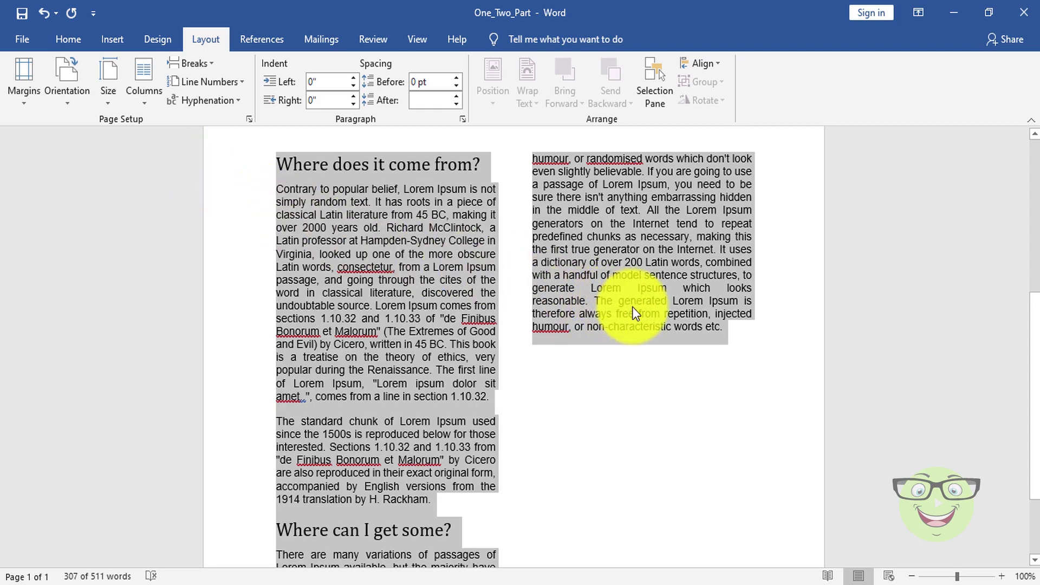
scroll(633, 309, up, 5)
scroll(632, 307, up, 2)
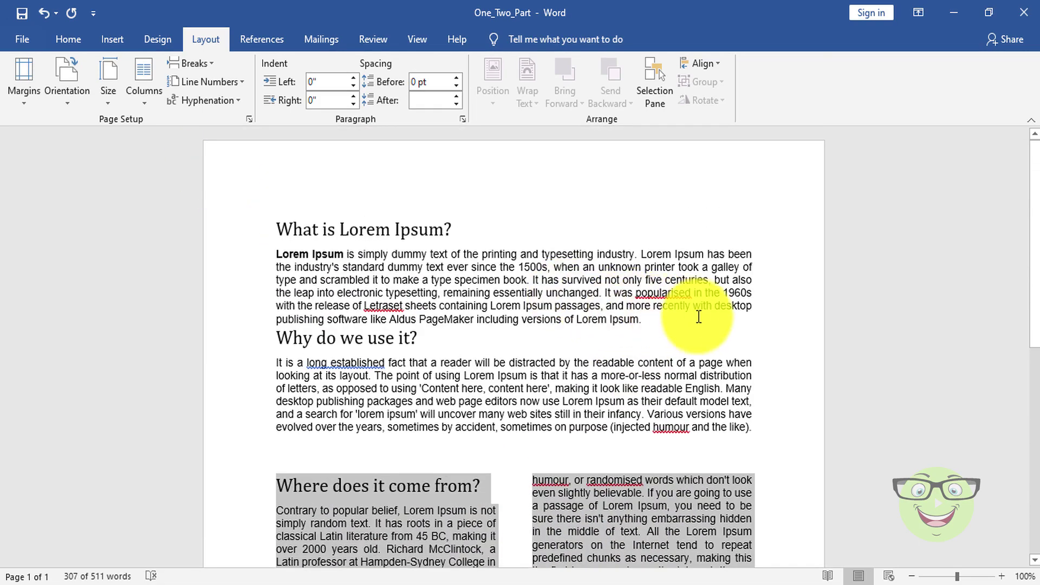
scroll(699, 317, down, 6)
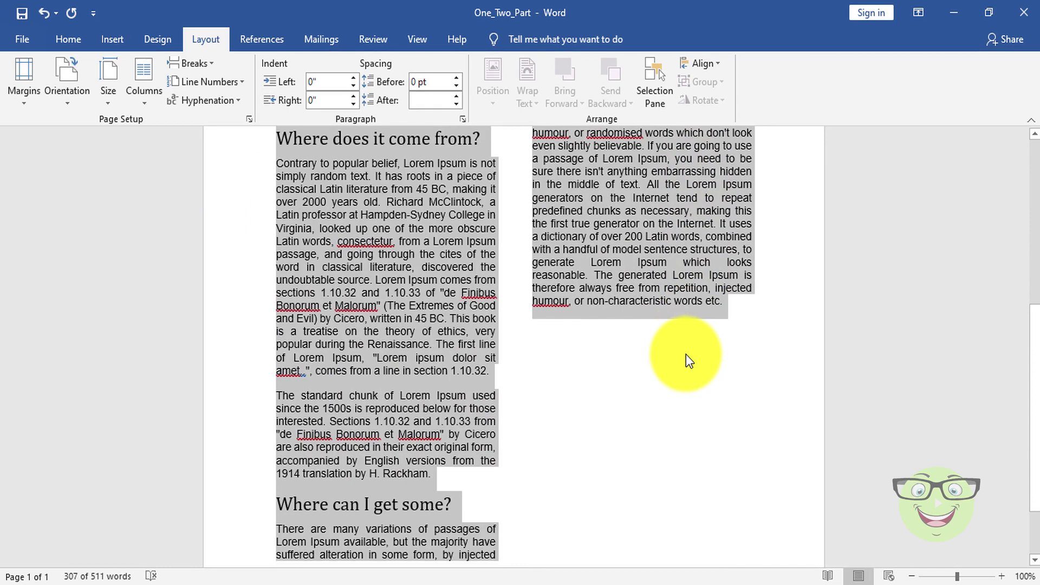
scroll(677, 352, down, 1)
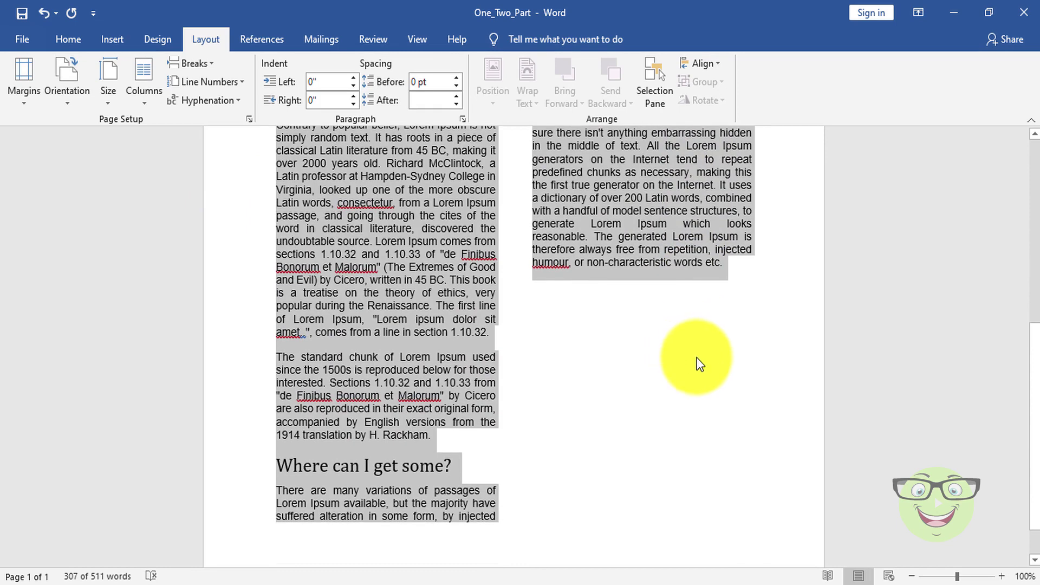
key(alt+Tab)
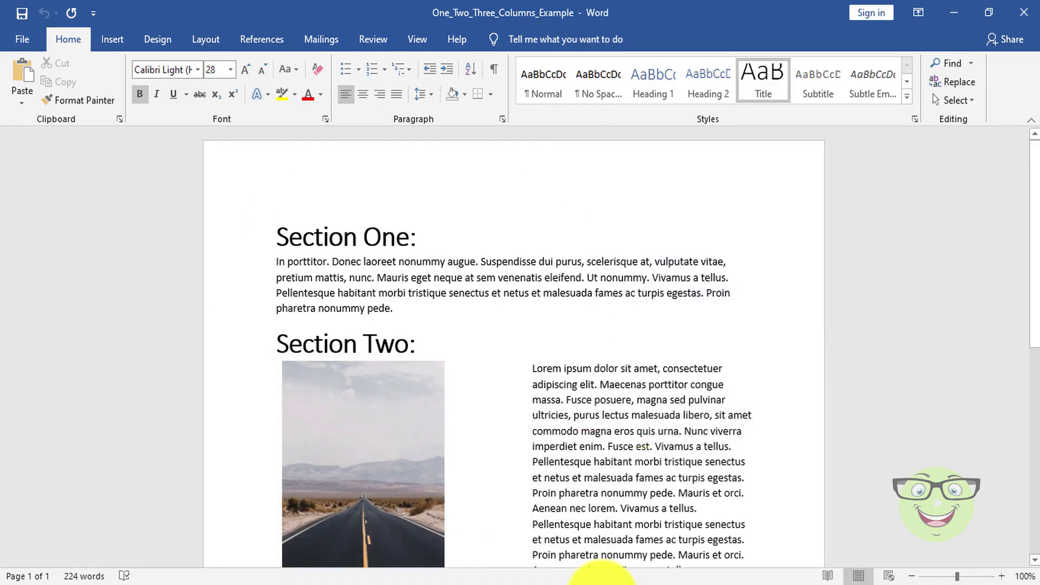
scroll(767, 373, down, 1)
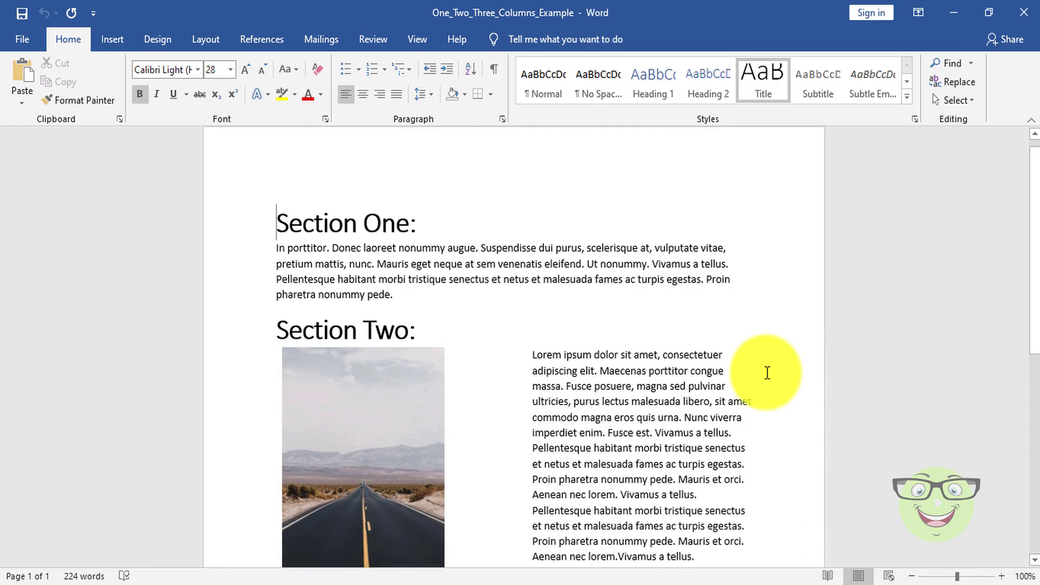
scroll(767, 372, down, 2)
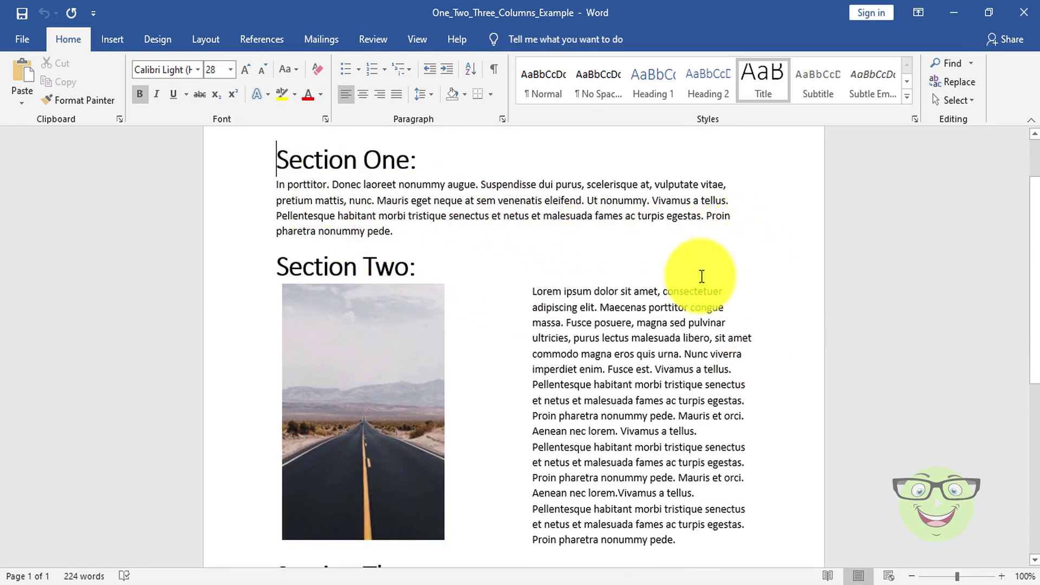
scroll(755, 338, down, 2)
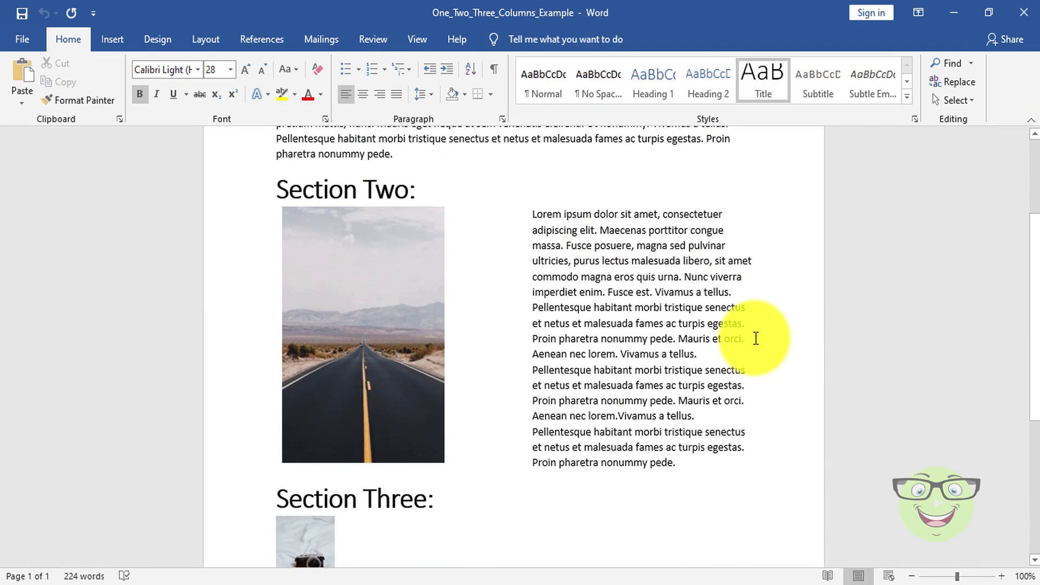
scroll(757, 338, down, 6)
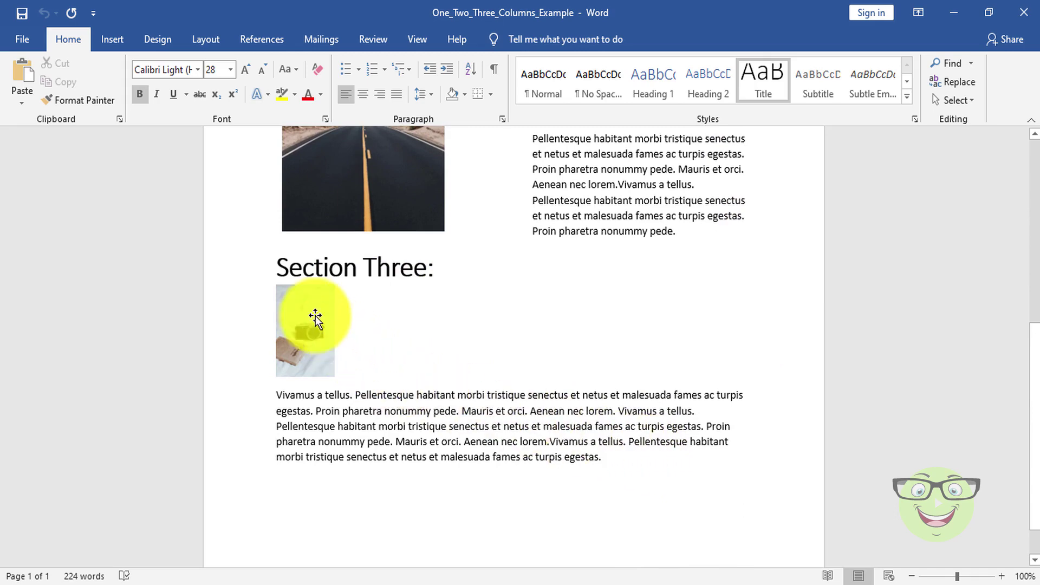
drag(279, 266, 592, 433)
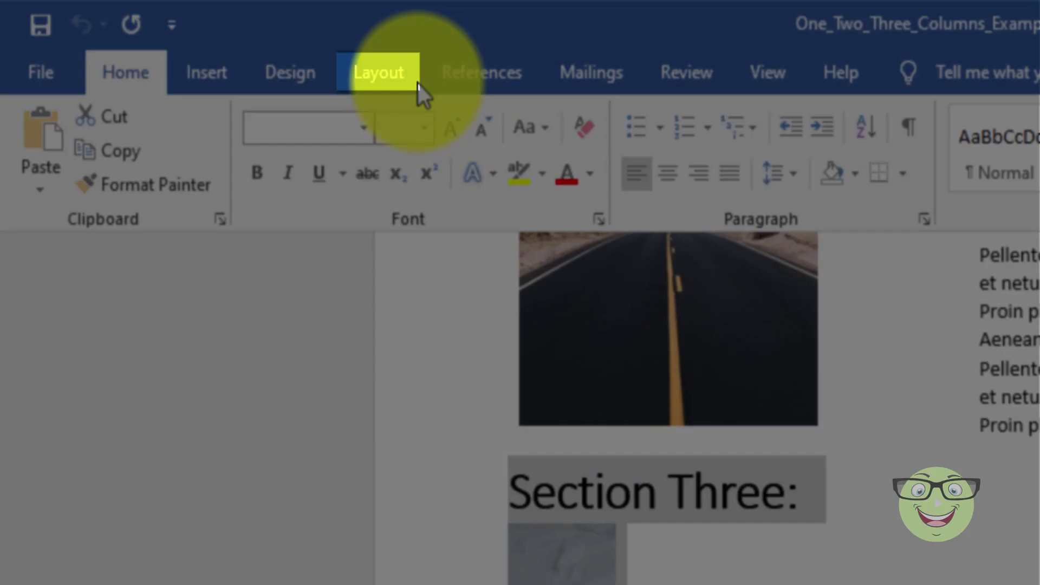
click(418, 87)
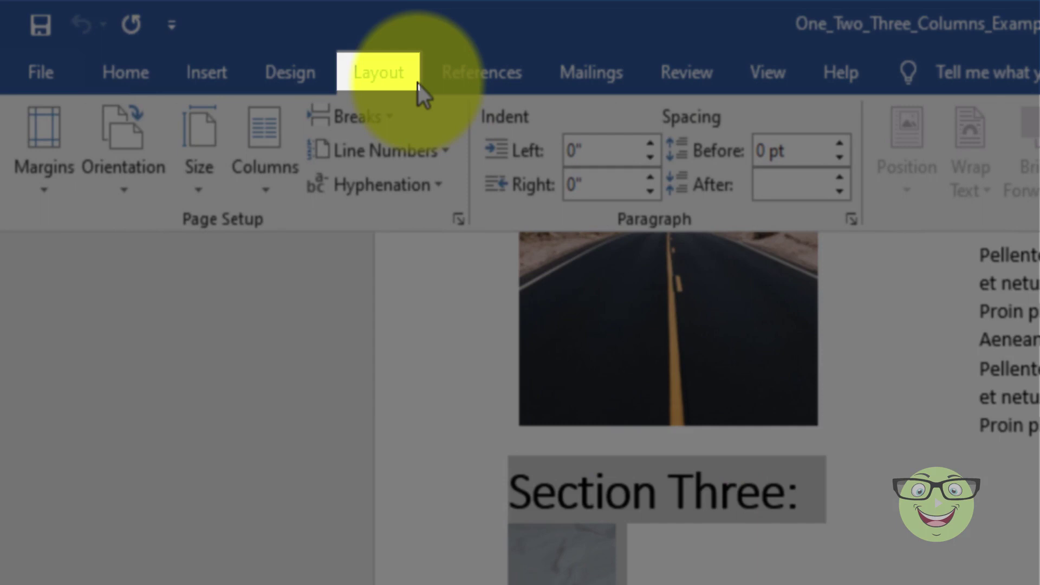
click(285, 191)
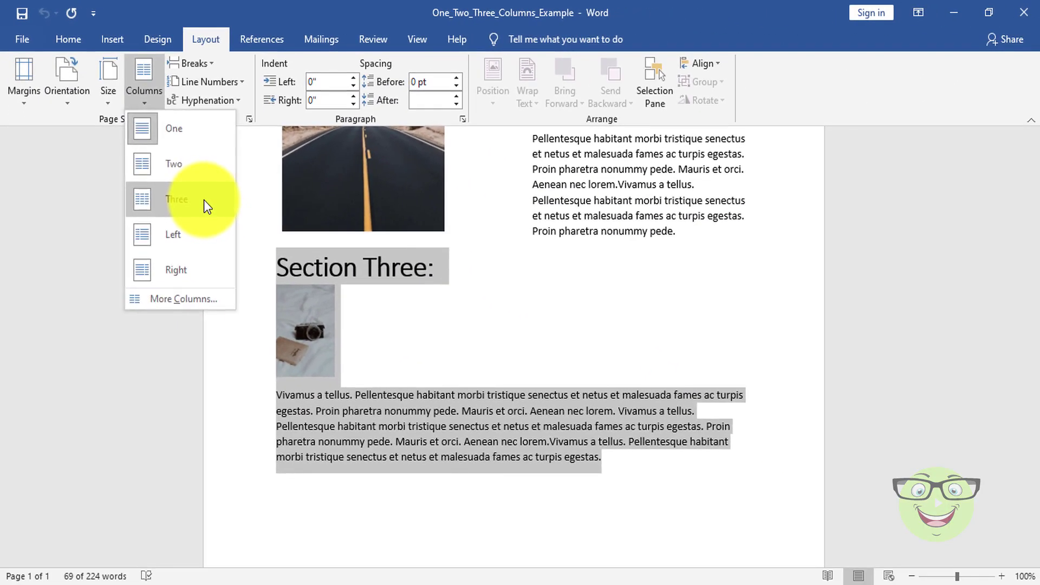
click(278, 273)
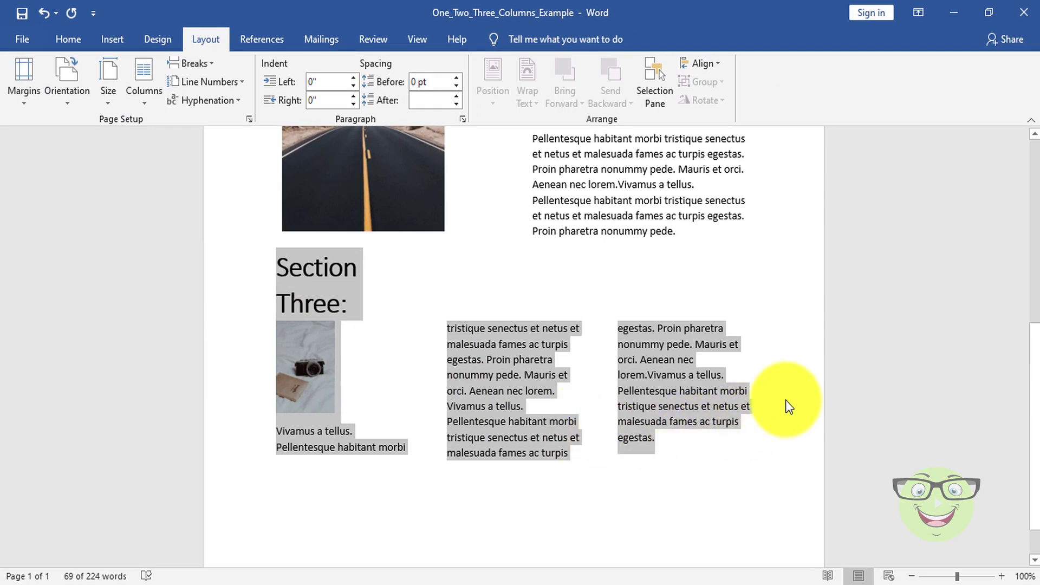
scroll(786, 399, up, 3)
scroll(788, 399, up, 5)
scroll(789, 398, down, 2)
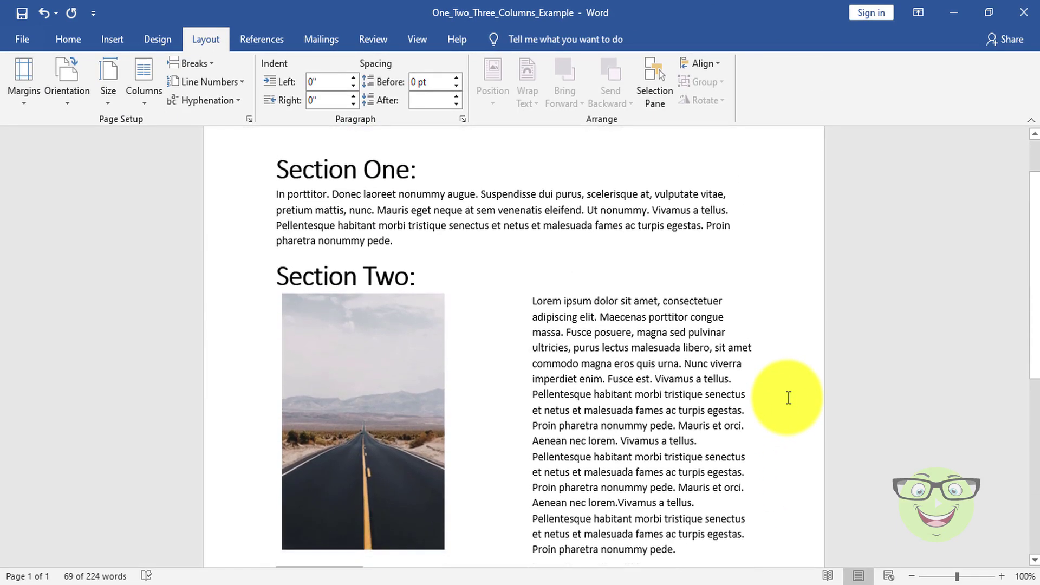
scroll(789, 397, down, 5)
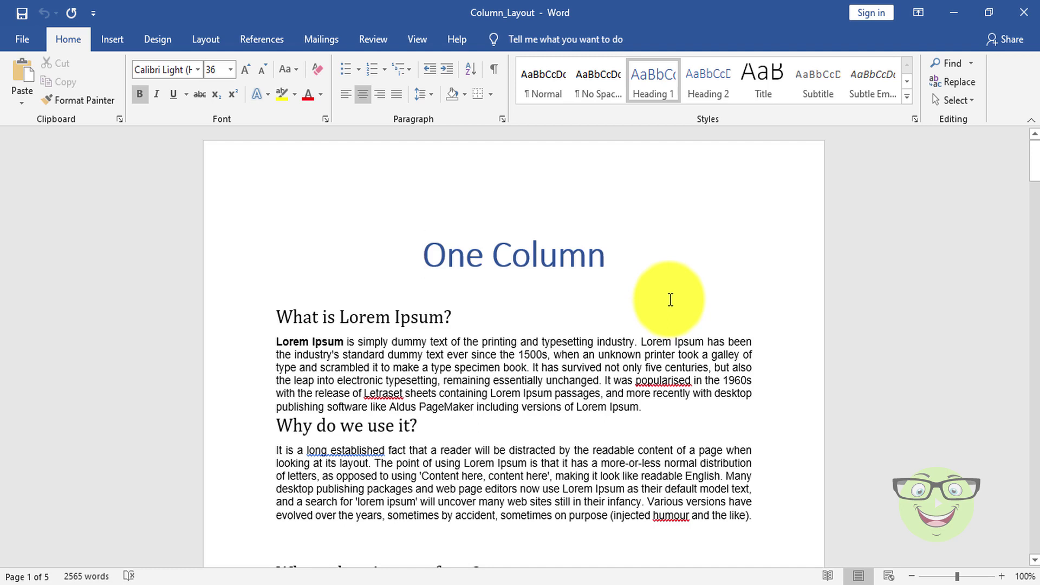
- Select from the One Column heading through the 'Why do we use it?' paragraph and open Columns
scroll(670, 299, down, 1)
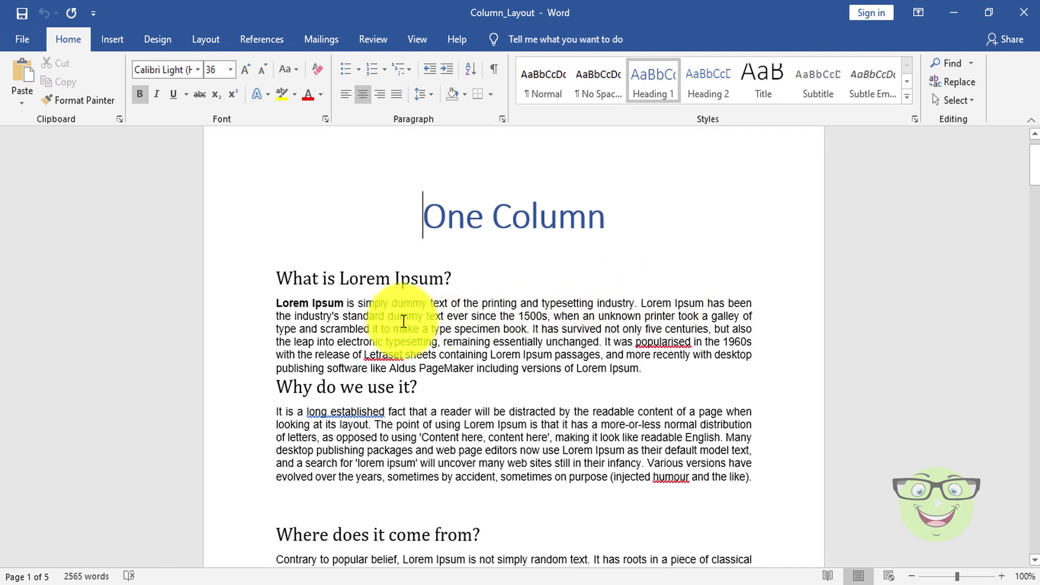
scroll(369, 323, down, 1)
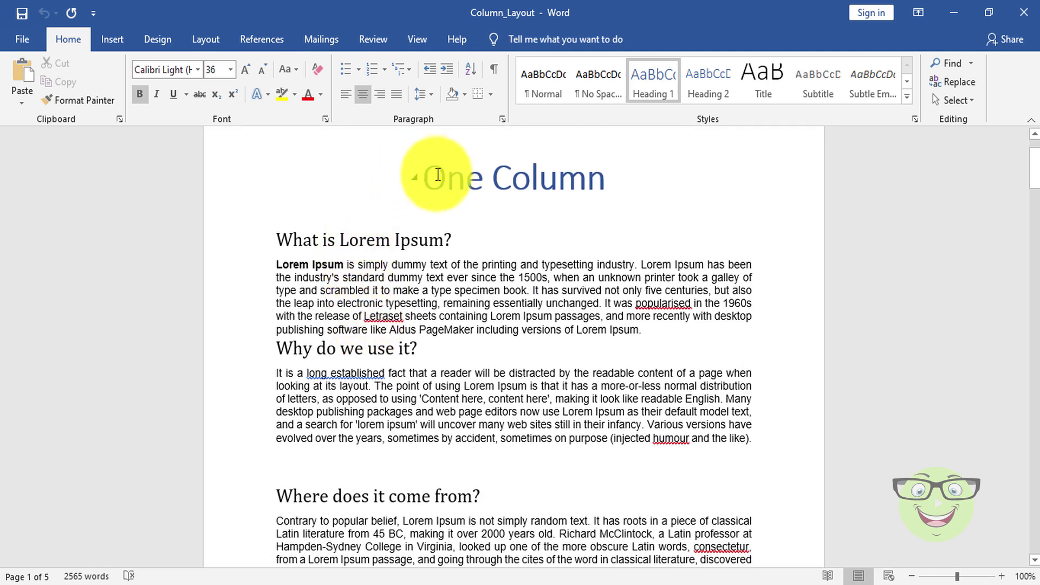
drag(437, 175, 753, 437)
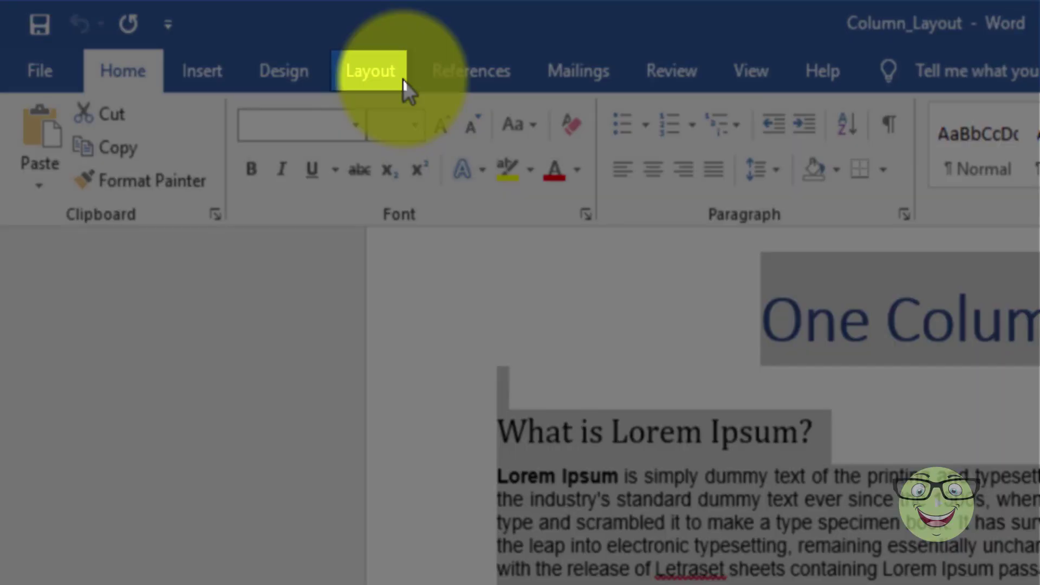
click(403, 81)
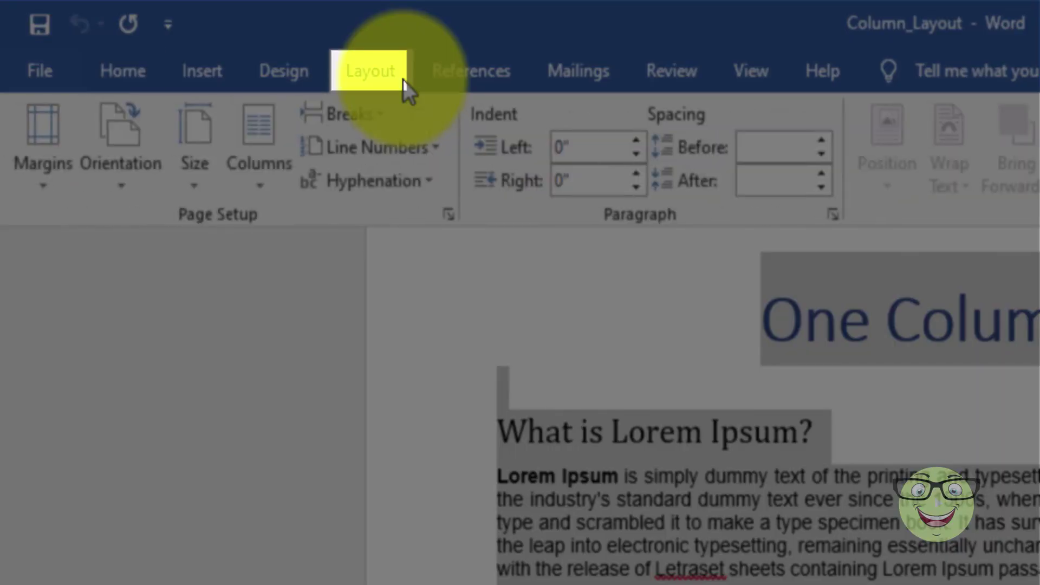
click(278, 183)
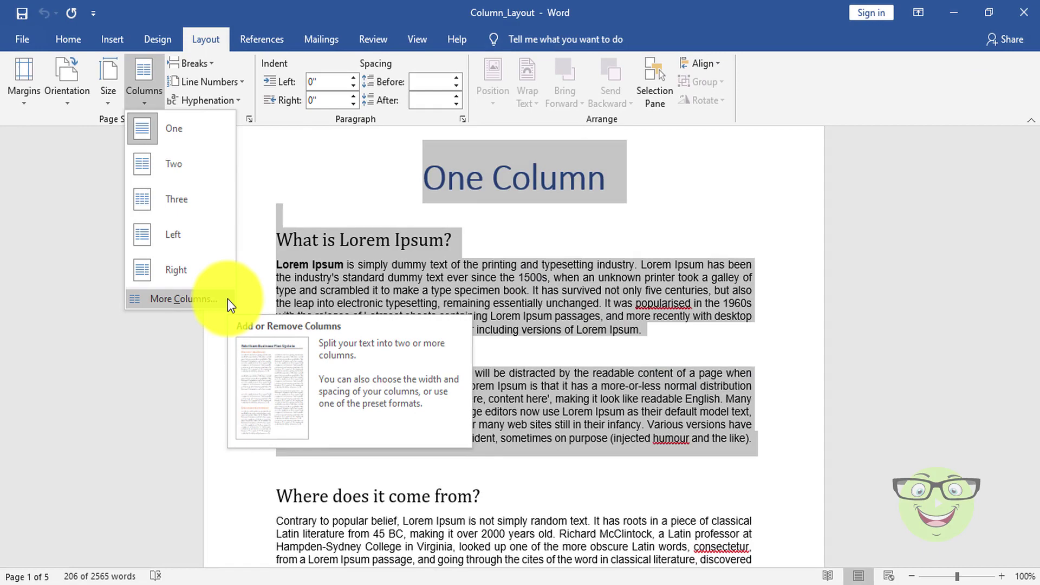
- Open More Columns and choose the Two preset for the selected passage
click(228, 300)
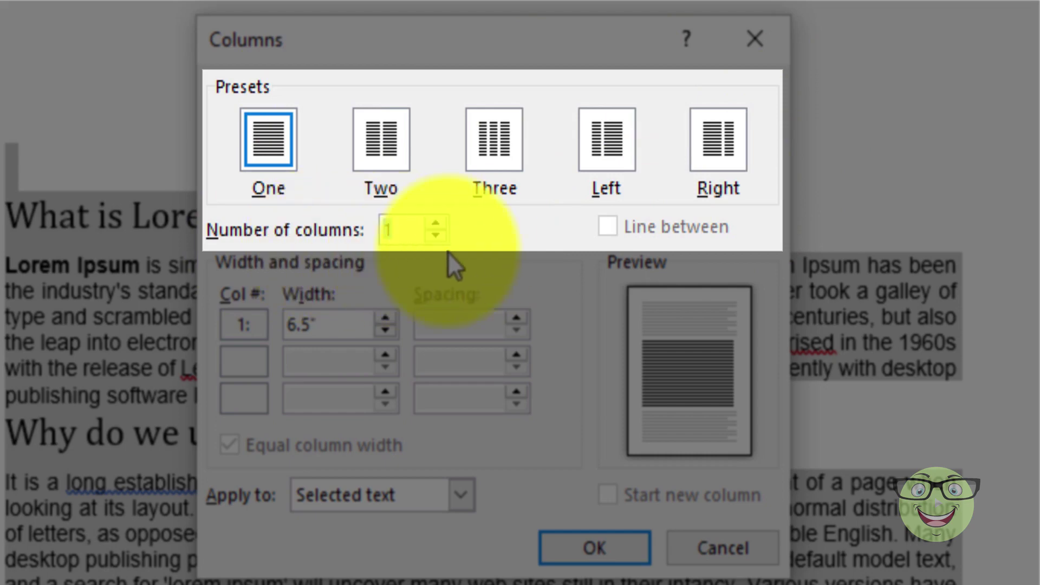
click(440, 224)
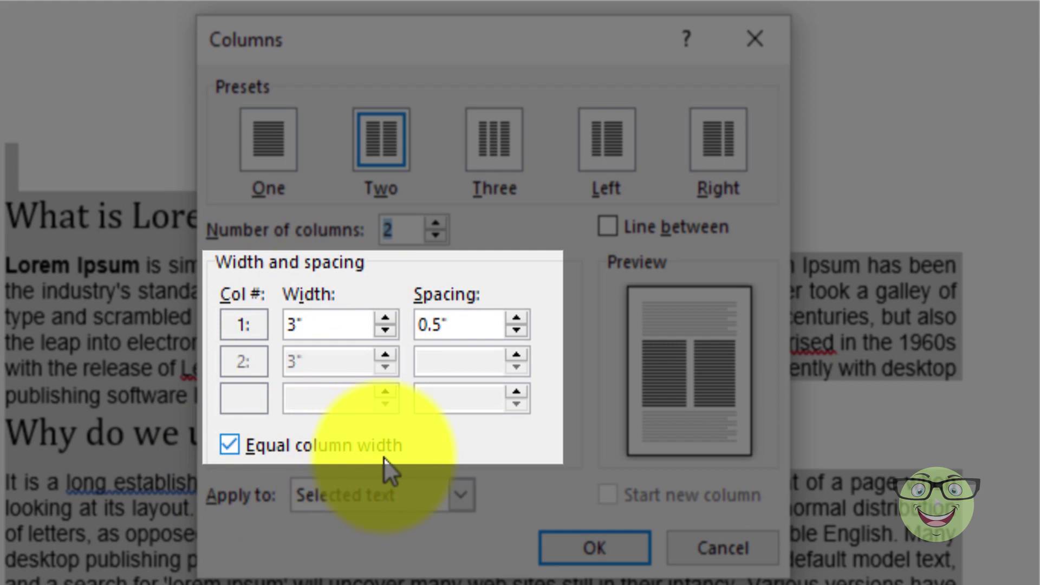
- Turn off equal column width and set column 1 to 2" and column 2 to 4"
click(228, 445)
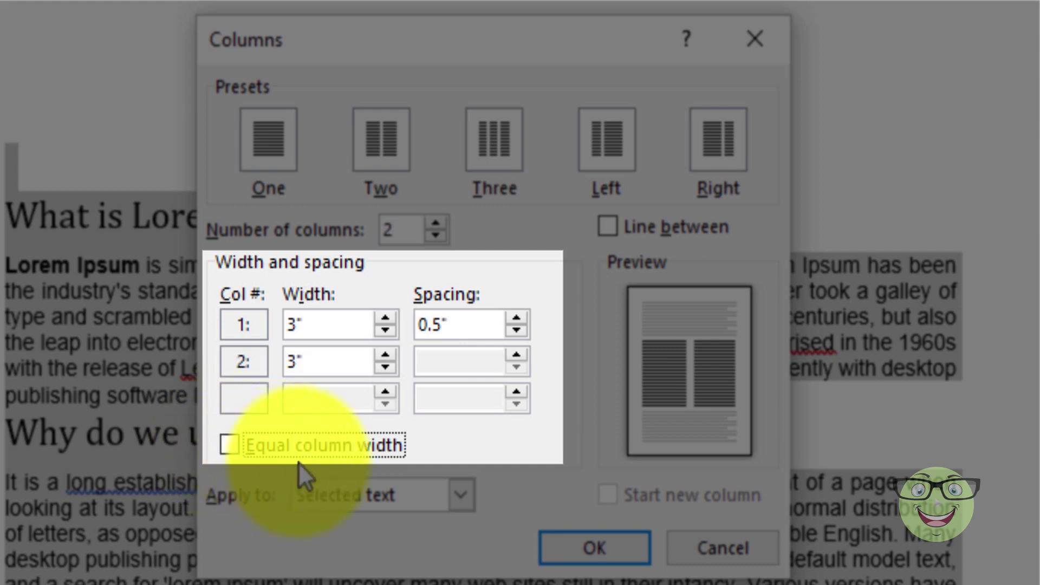
click(297, 325)
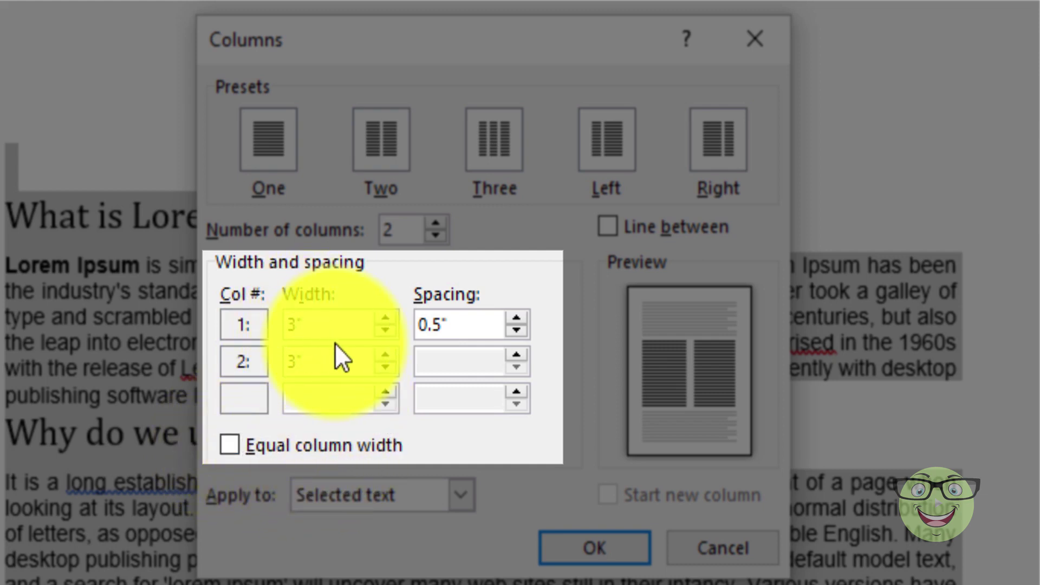
key(BackSpace)
key(BackSpace)
text(2)
double_click(365, 355)
text(4)
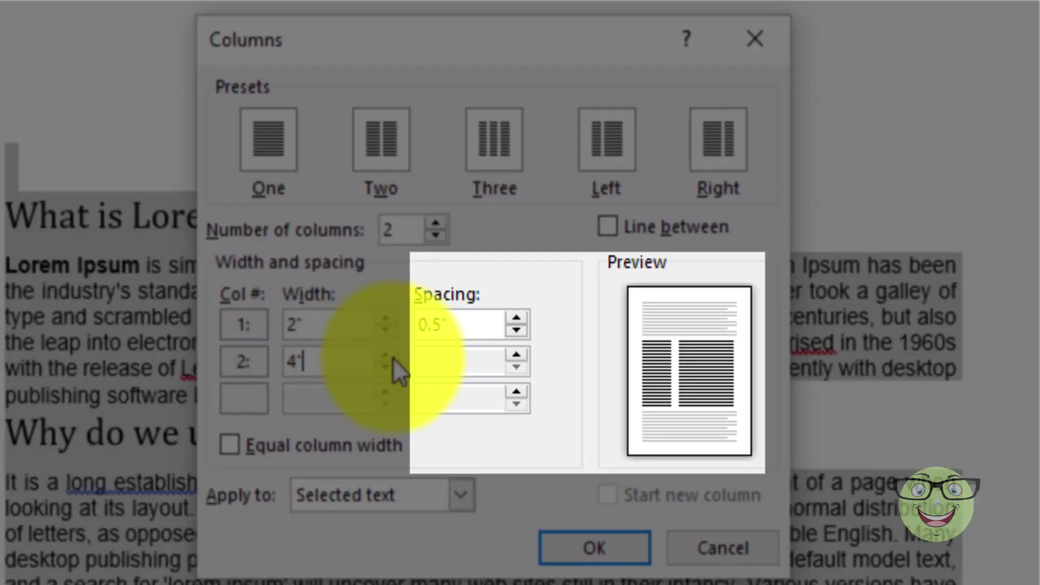
click(462, 320)
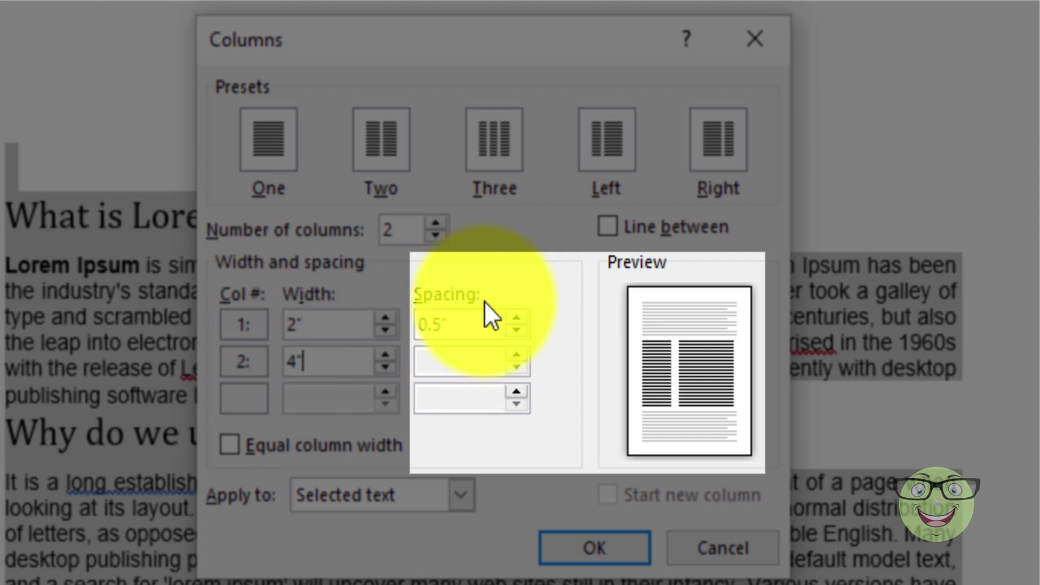
- Nudge the column spacing up and back down, leaving it at 0.5"
click(483, 314)
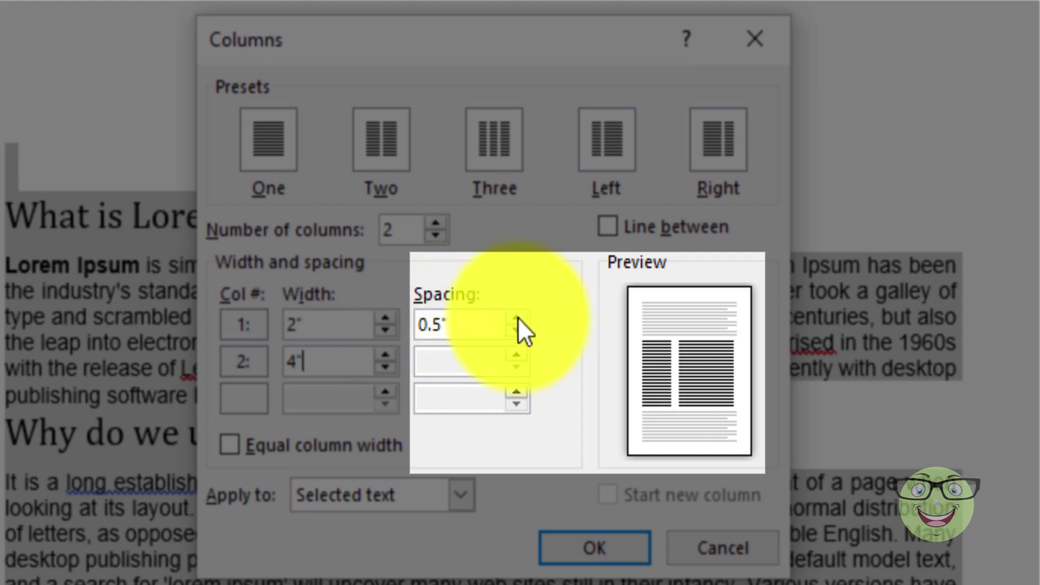
click(518, 318)
click(518, 319)
click(518, 318)
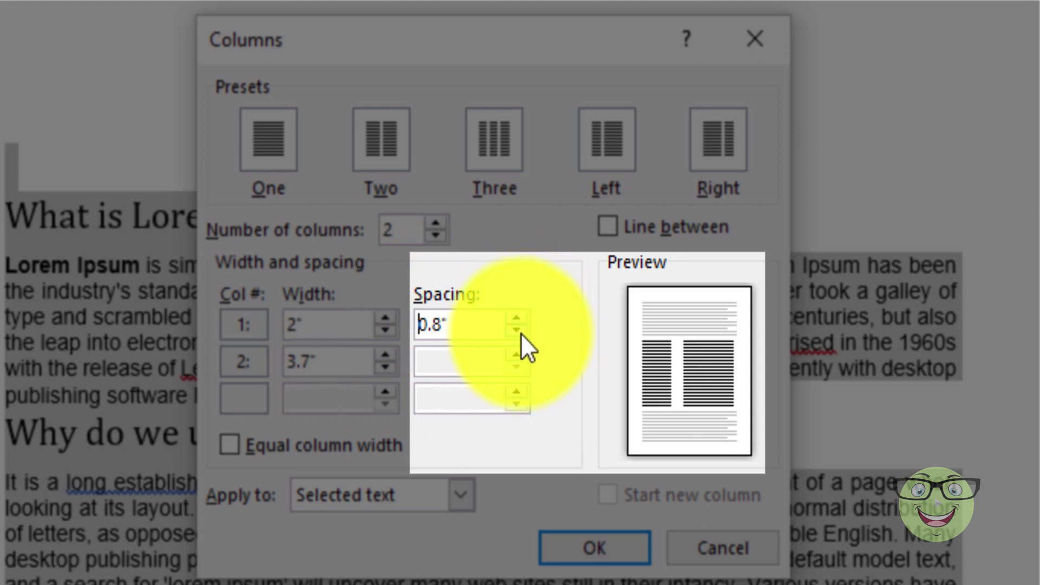
click(521, 333)
click(521, 333)
click(521, 333)
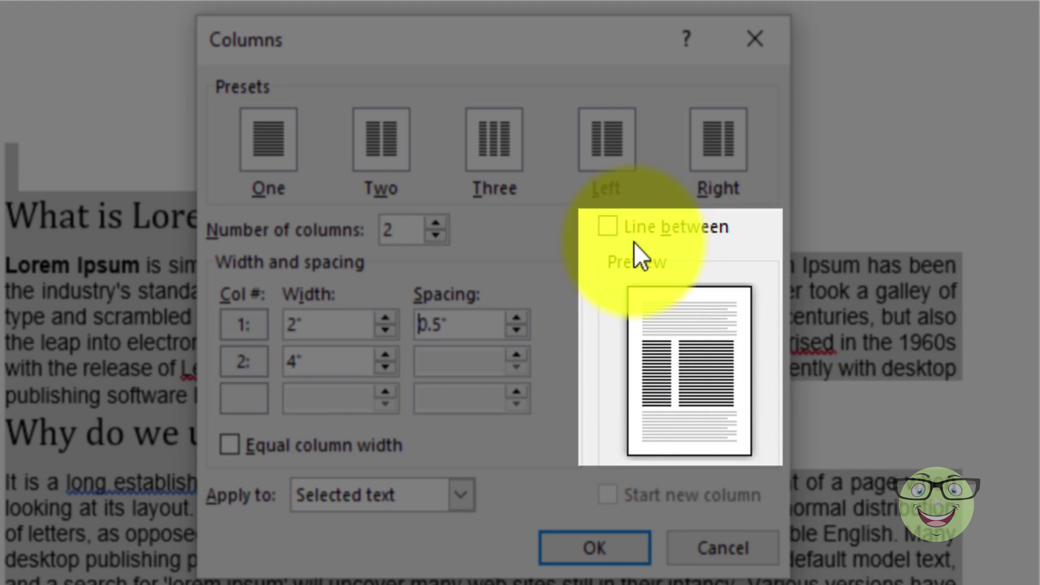
- Turn on Line between and keep the columns applied to Selected text
click(604, 229)
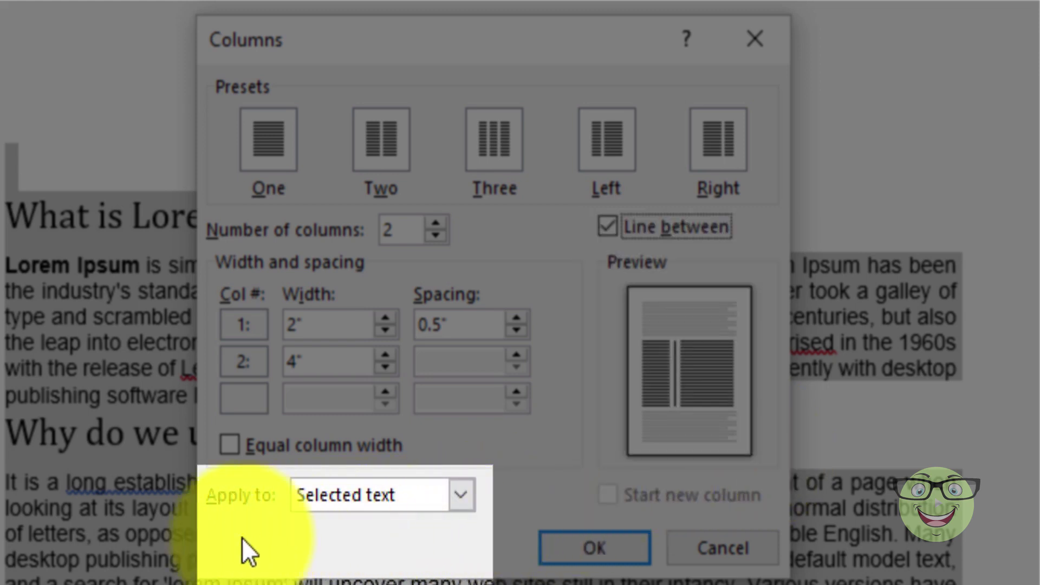
click(459, 497)
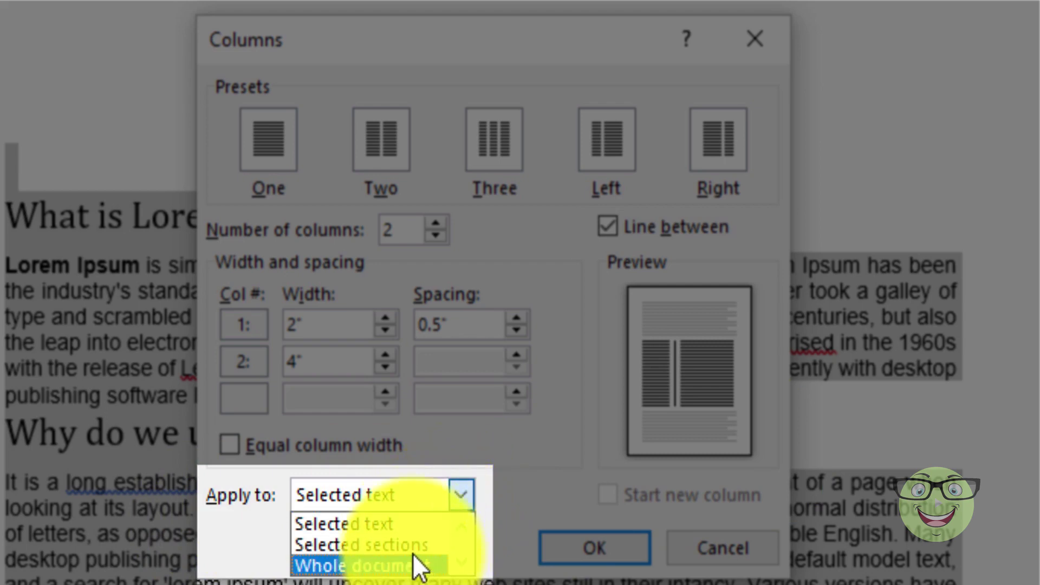
click(424, 524)
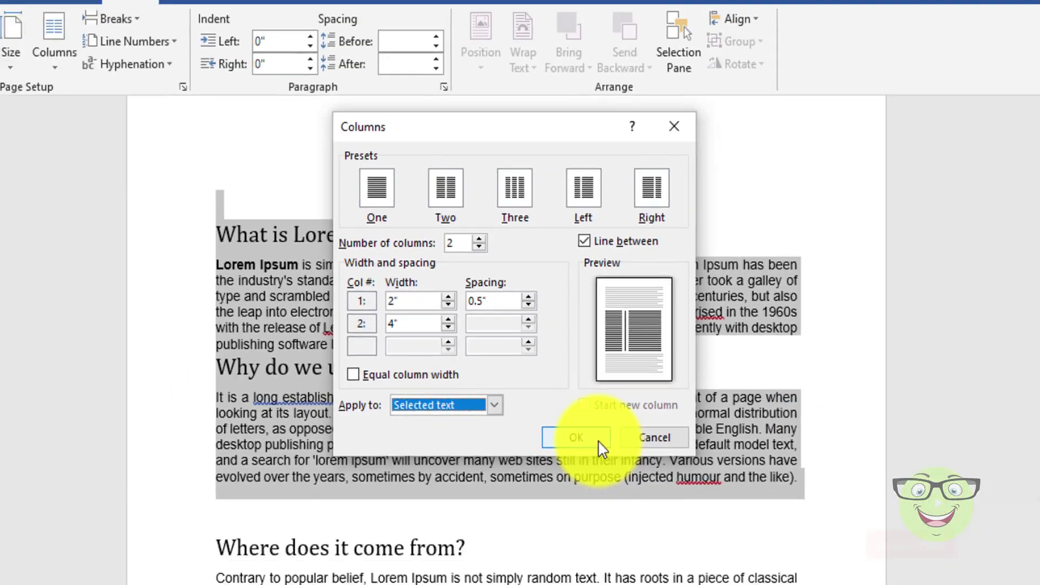
- Confirm the dialog so the passage shows 2" and 4" columns with a dividing line
click(633, 557)
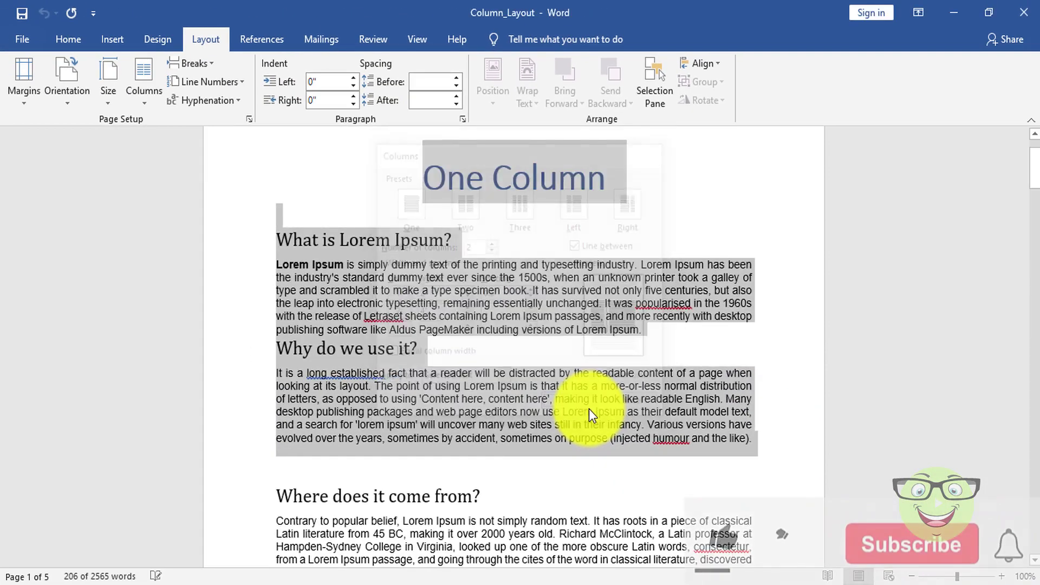
scroll(545, 395, up, 2)
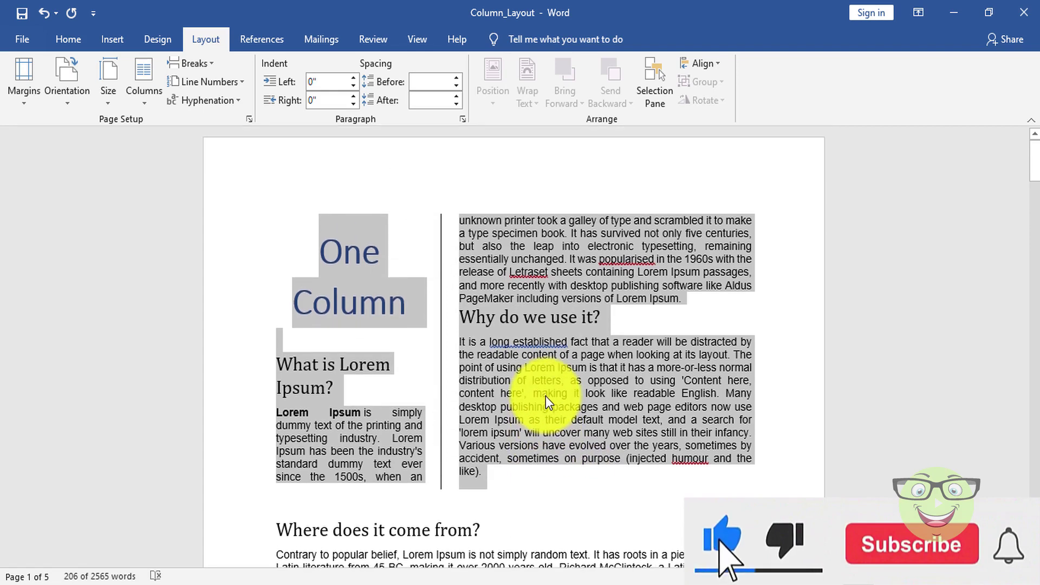